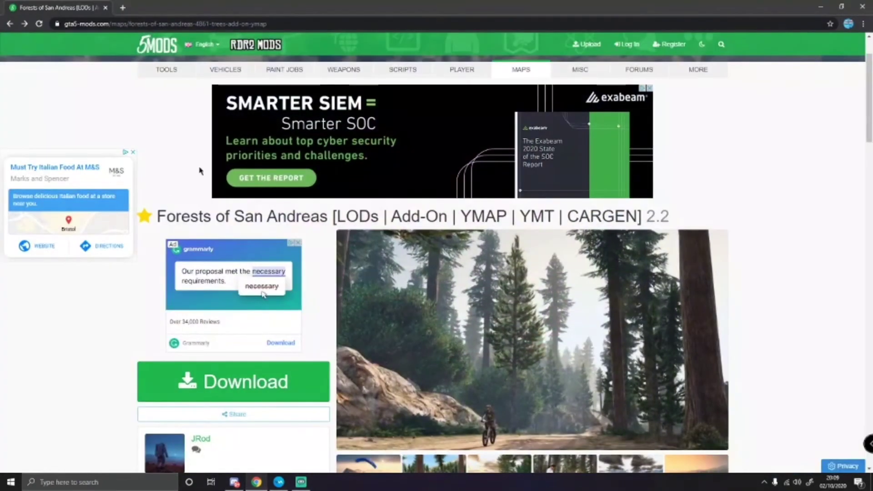
pyautogui.scroll(-2, 322, 177)
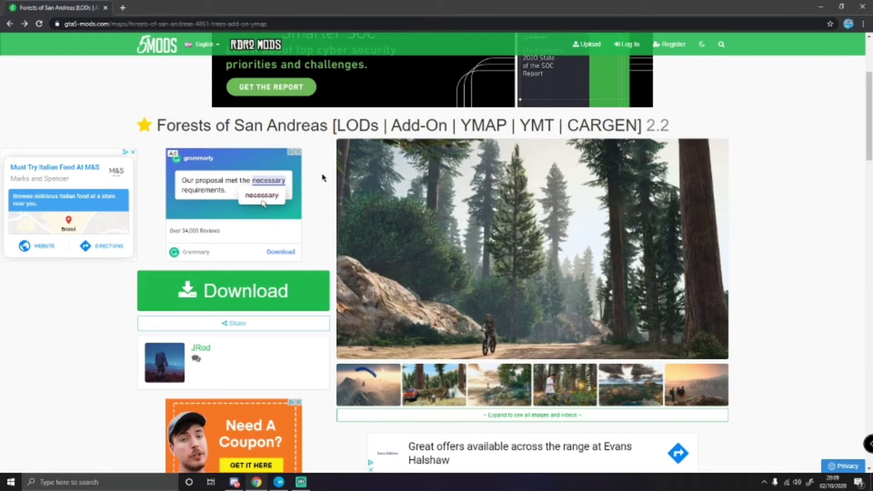
pyautogui.scroll(-2, 322, 177)
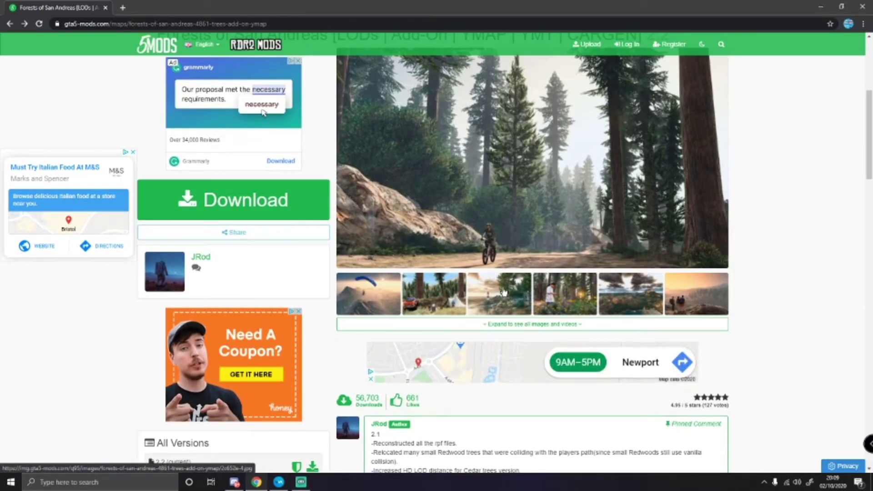
pyautogui.click(520, 220)
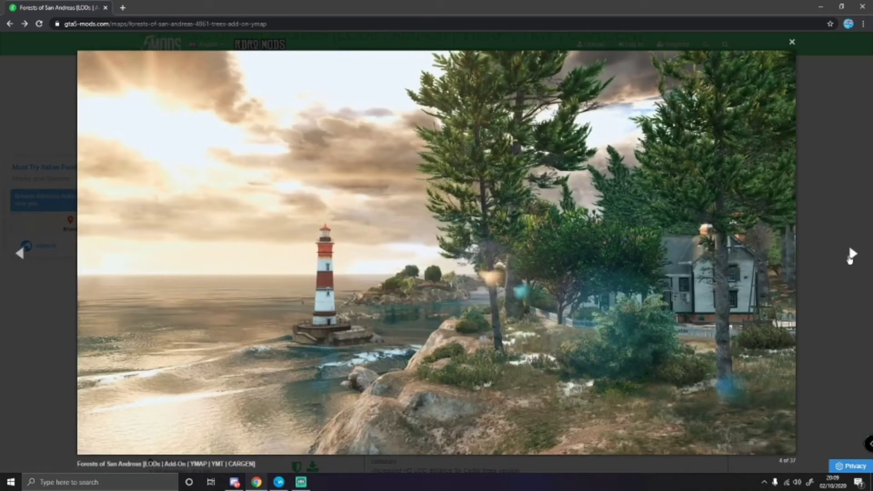
pyautogui.click(852, 253)
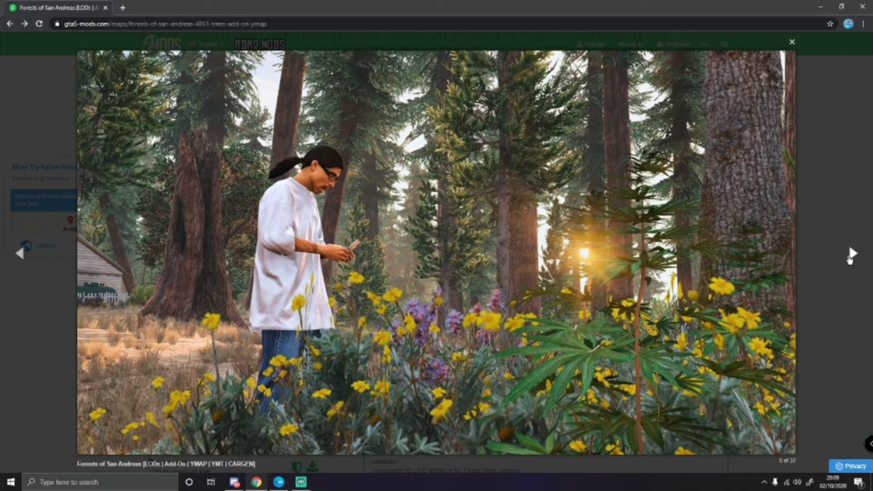
pyautogui.click(849, 259)
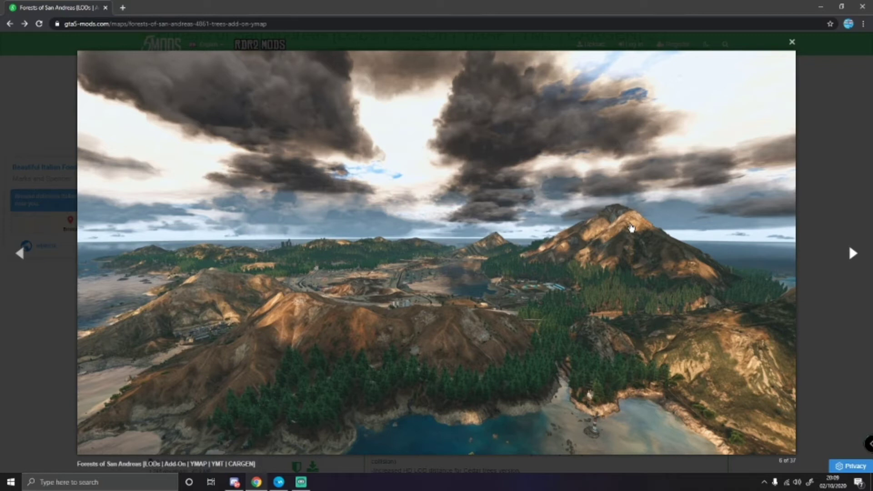
pyautogui.click(792, 42)
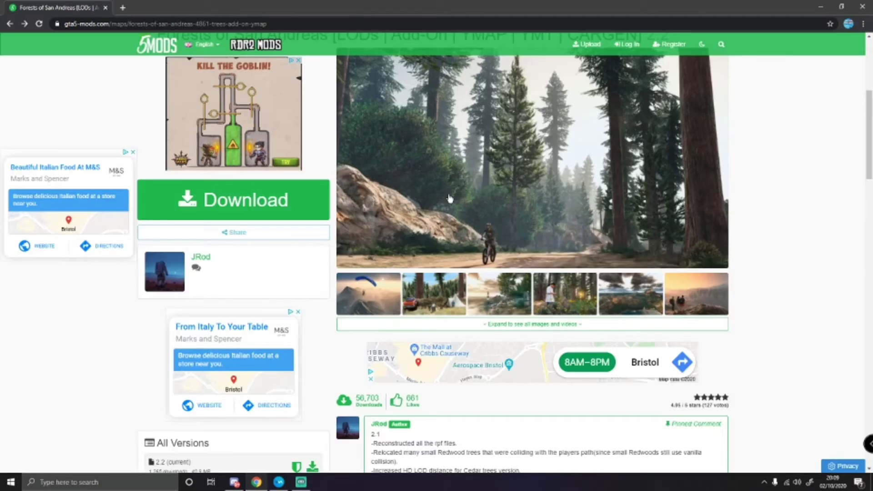
# Download the Forests of San Andreas .rar archive and open it from Chrome's download bar
pyautogui.click(184, 213)
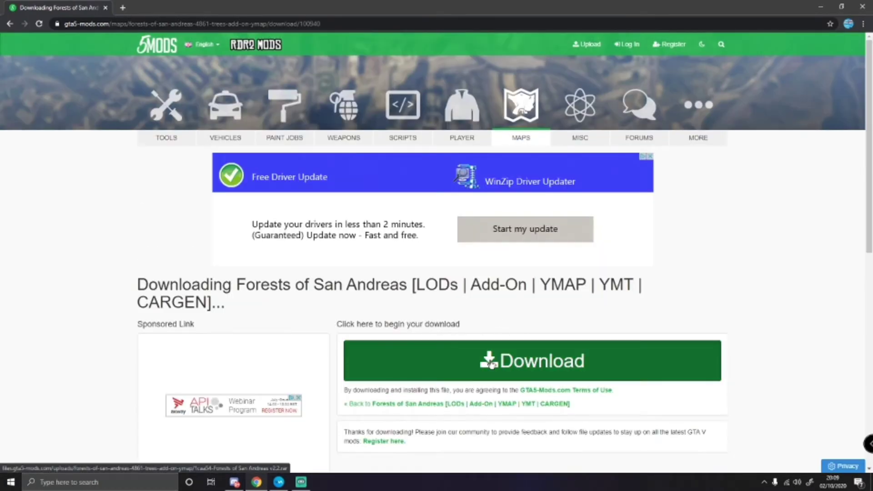
pyautogui.click(490, 363)
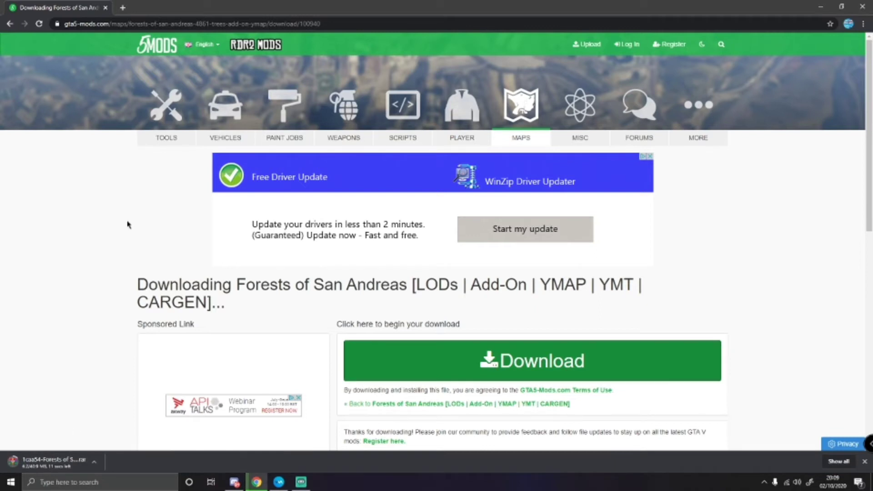
pyautogui.scroll(-2, 127, 224)
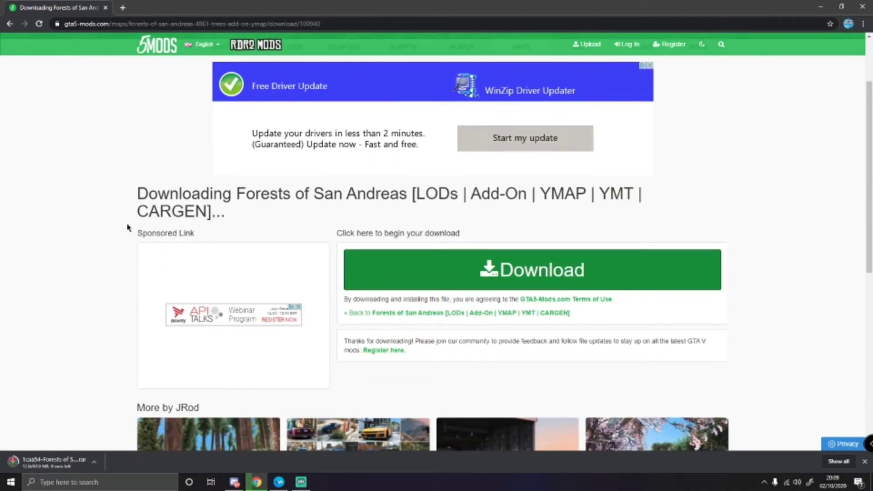
pyautogui.scroll(-1, 129, 225)
pyautogui.click(52, 460)
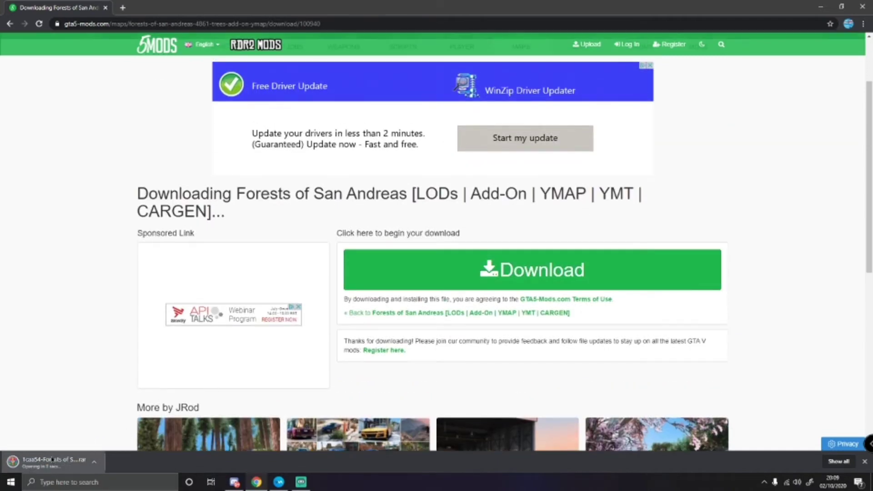
# Dismiss the WinRAR licence reminder and open Forests of San Andreas > Trees to list Redwood, Mixed and Cedar
pyautogui.click(545, 216)
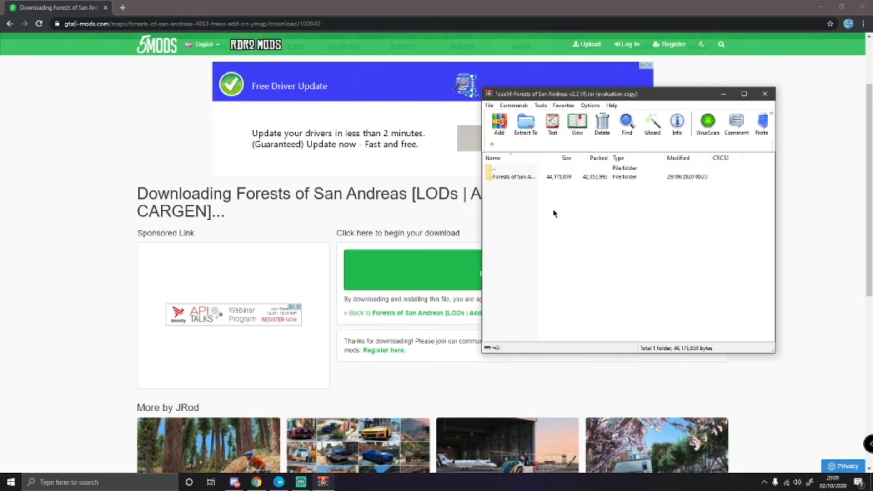
pyautogui.click(506, 213)
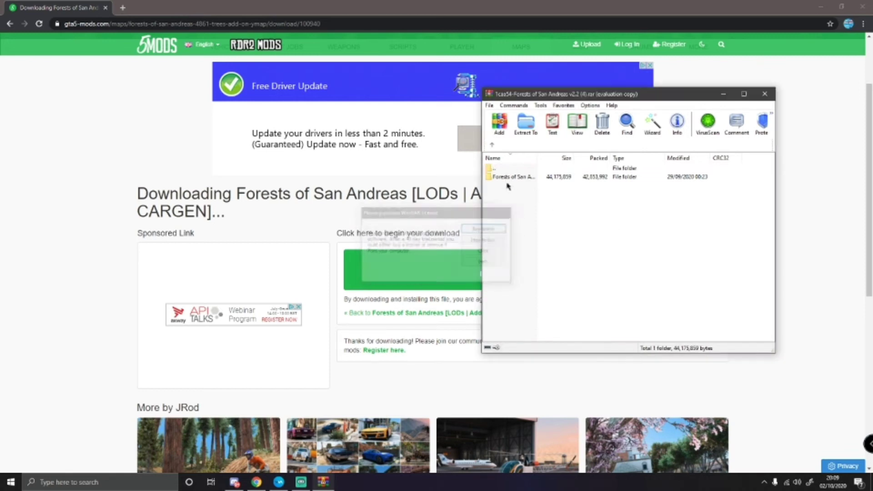
pyautogui.doubleClick(507, 178)
pyautogui.doubleClick(508, 178)
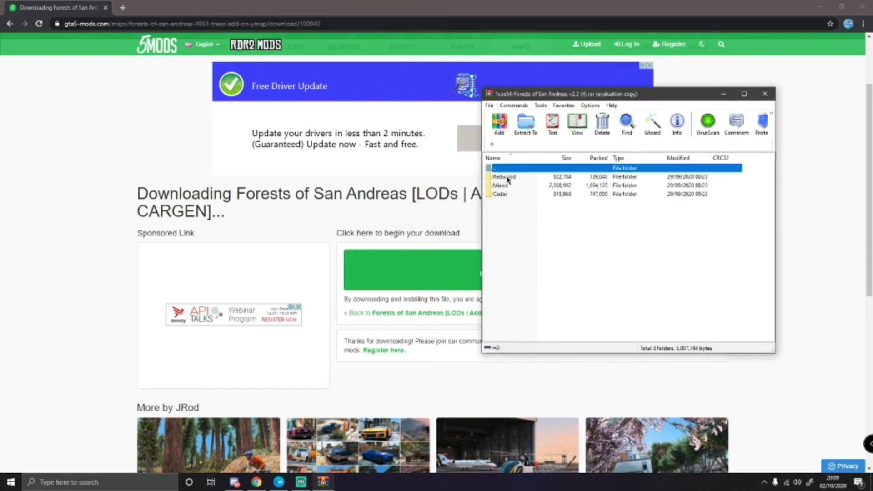
pyautogui.moveTo(710, 241); pyautogui.dragTo(505, 182)
pyautogui.click(549, 253)
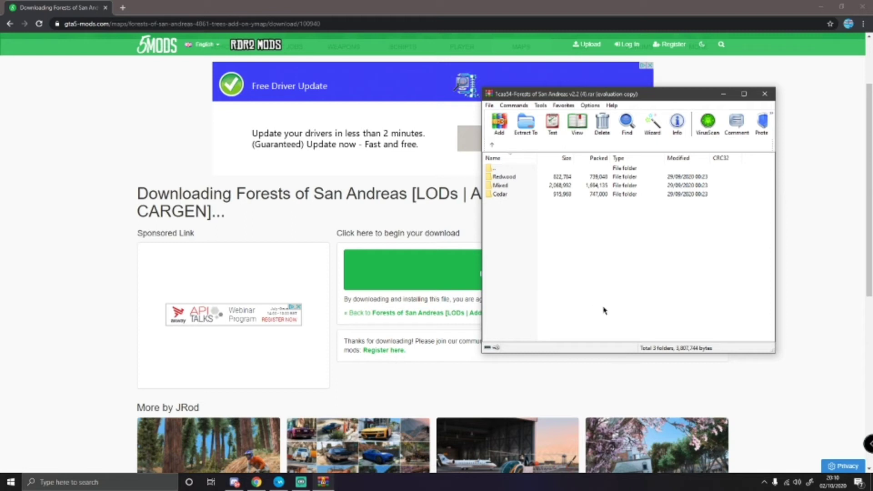
# Open Mixed > RRC in WinRAR and check that its forest folder contains dlc.rpf
pyautogui.doubleClick(517, 186)
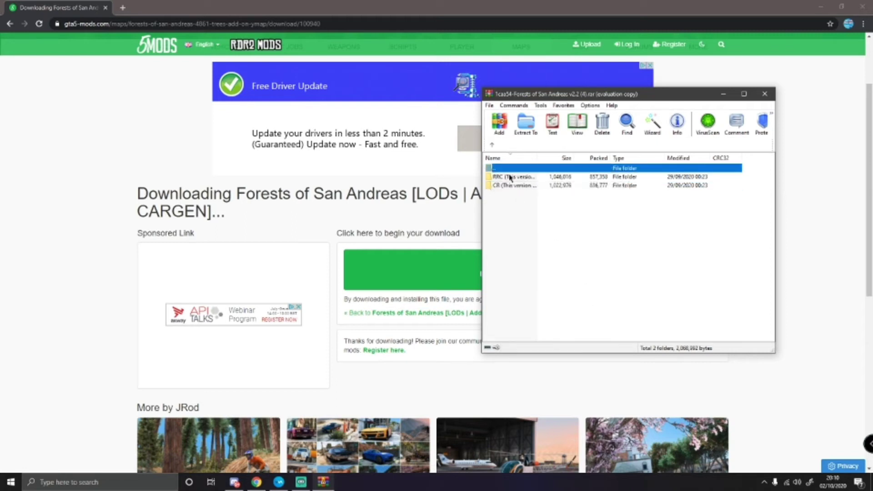
pyautogui.click(511, 178)
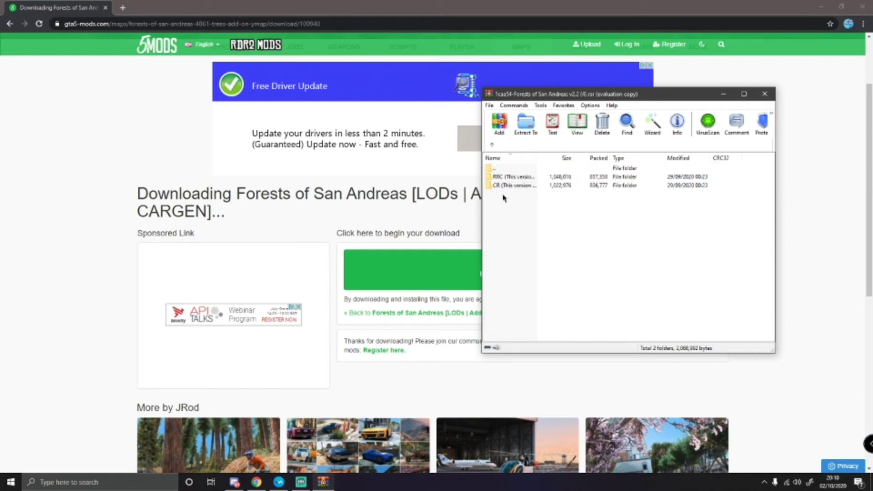
pyautogui.click(512, 178)
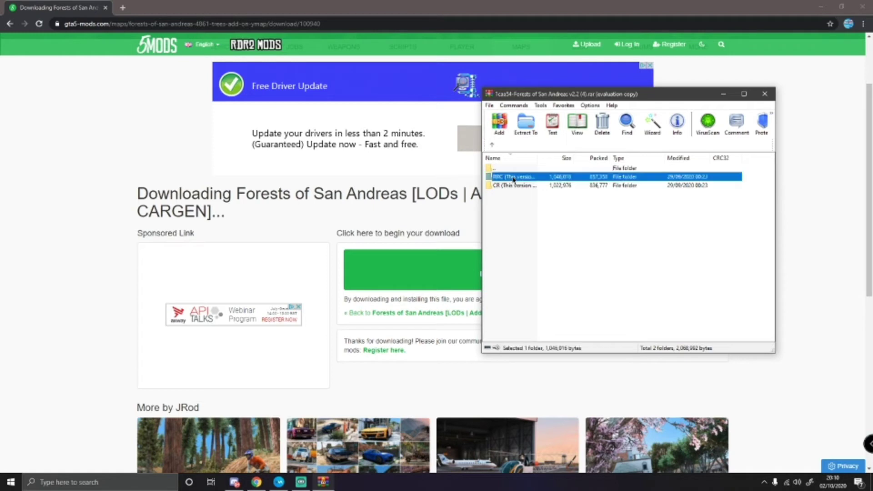
pyautogui.click(562, 186)
pyautogui.click(559, 178)
pyautogui.click(542, 210)
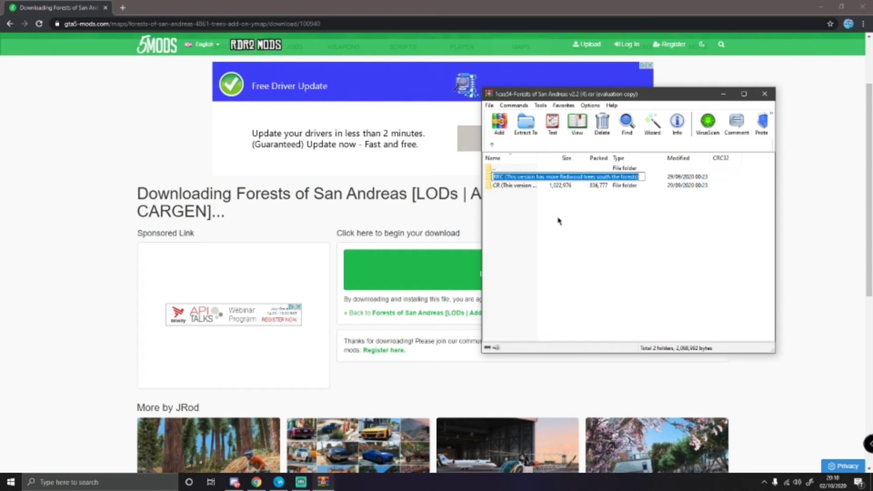
pyautogui.doubleClick(531, 177)
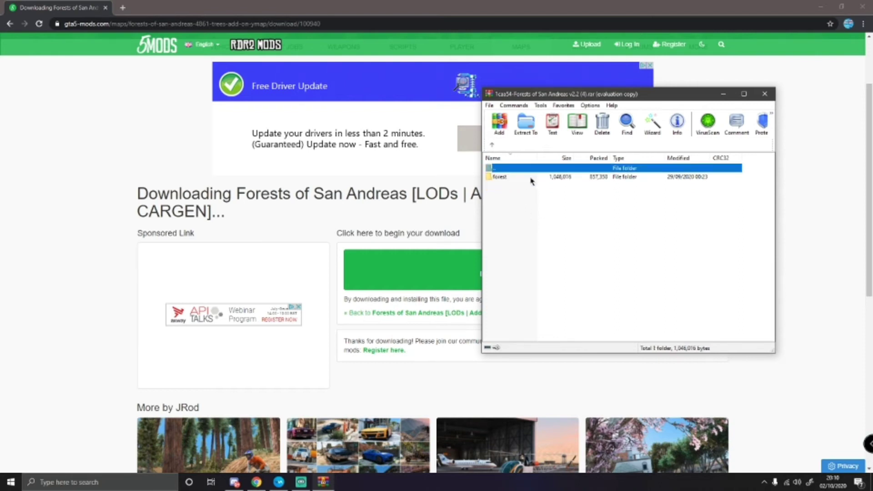
pyautogui.click(533, 215)
pyautogui.click(505, 176)
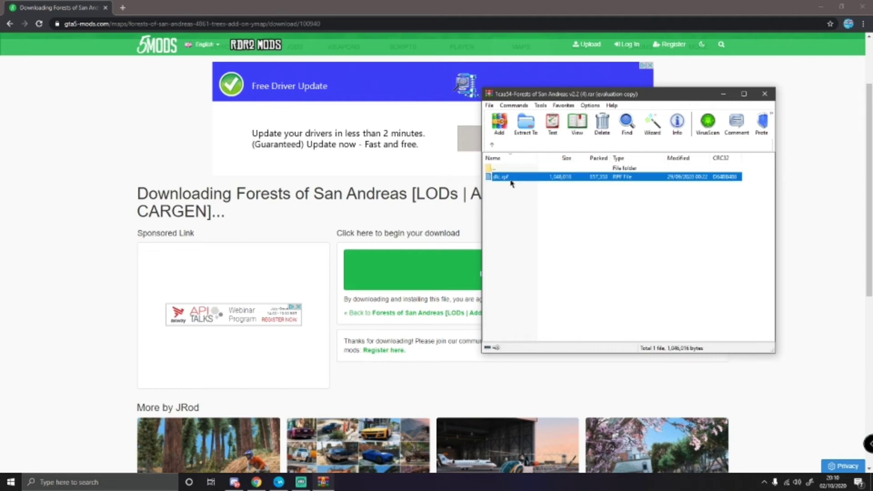
pyautogui.press('Return')
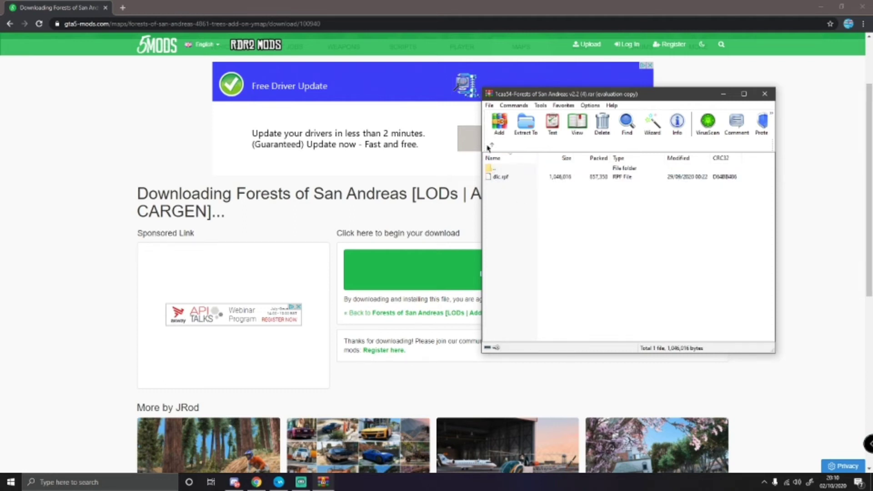
pyautogui.click(490, 146)
pyautogui.click(531, 220)
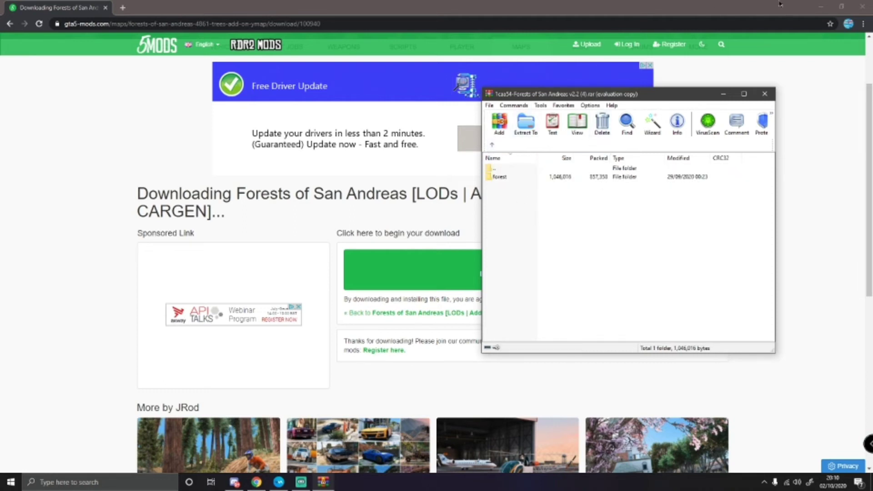
# Minimise Chrome and search 'op' in Windows search to find OpenIV
pyautogui.click(821, 6)
pyautogui.click(117, 483)
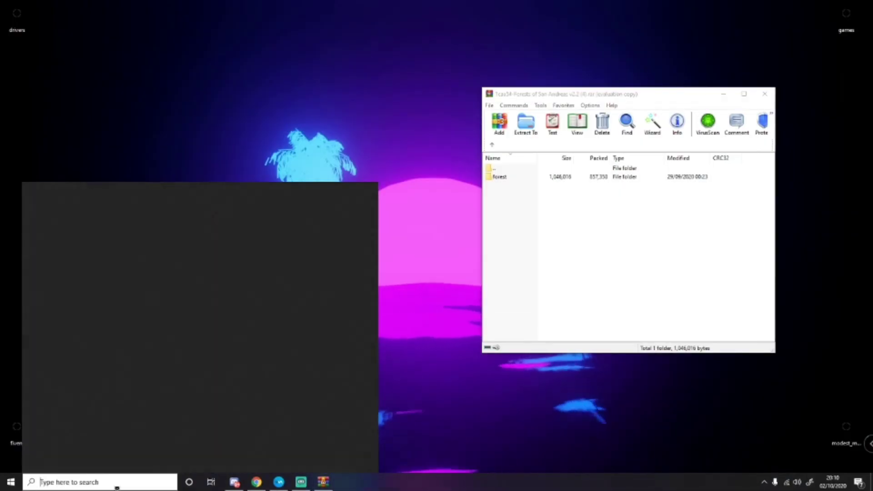
pyautogui.write('o')
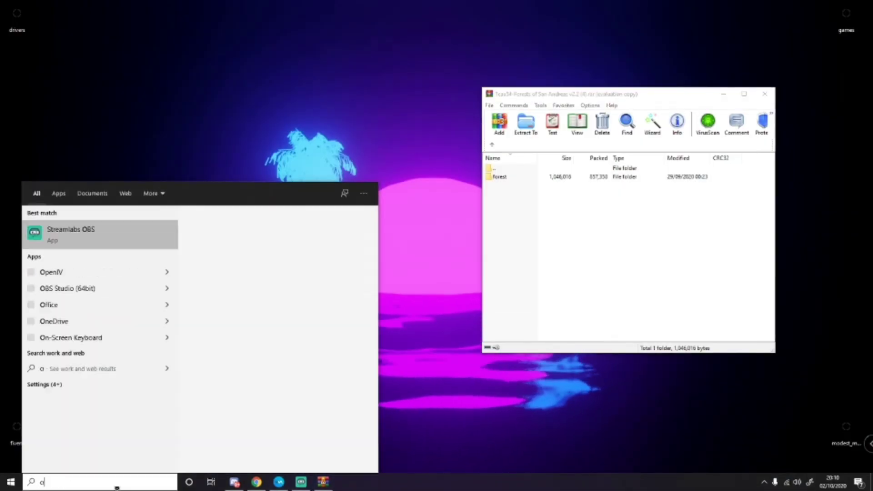
pyautogui.write('p')
# Launch OpenIV, load Grand Theft Auto V for Windows, and move its windows up and left
pyautogui.click(199, 307)
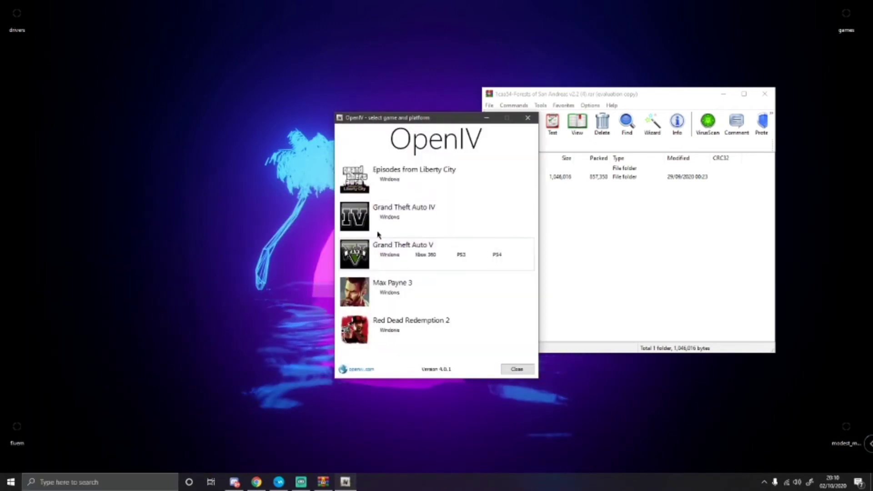
pyautogui.click(384, 254)
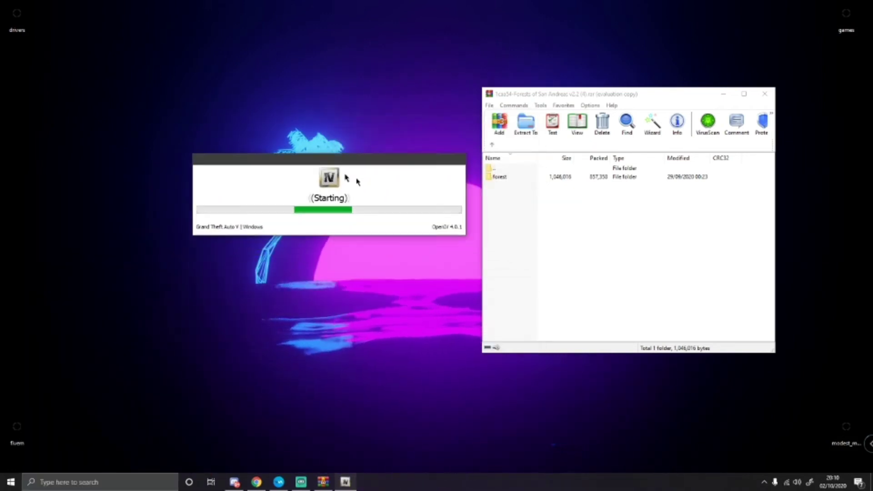
pyautogui.moveTo(356, 181); pyautogui.dragTo(294, 155)
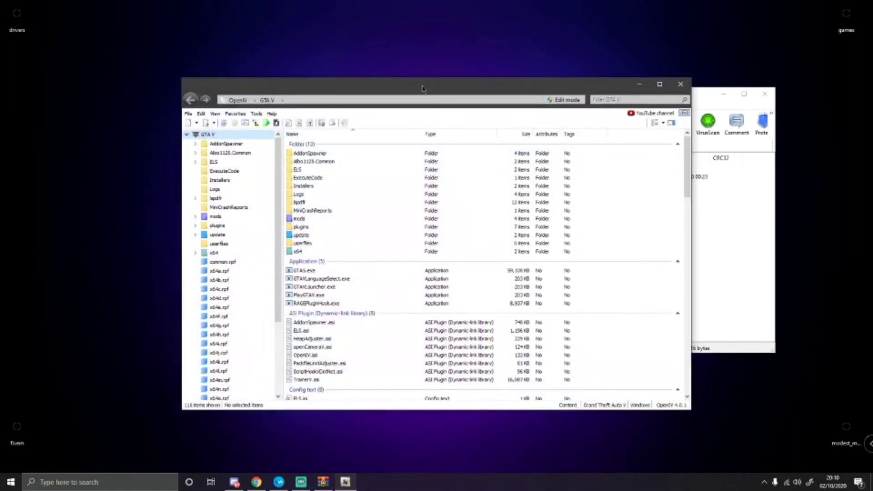
pyautogui.moveTo(422, 87); pyautogui.dragTo(271, 71)
# Navigate OpenIV to mods > update > x64 > dlcpacks
pyautogui.doubleClick(153, 201)
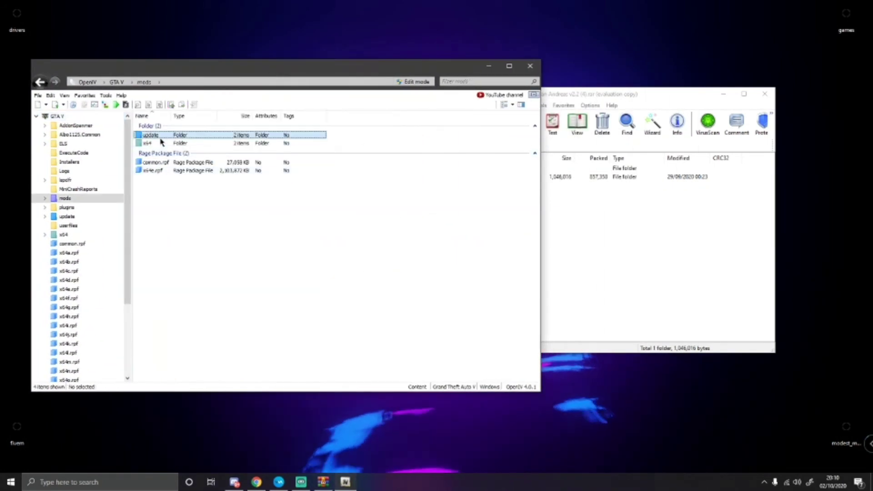
pyautogui.doubleClick(160, 139)
pyautogui.doubleClick(160, 139)
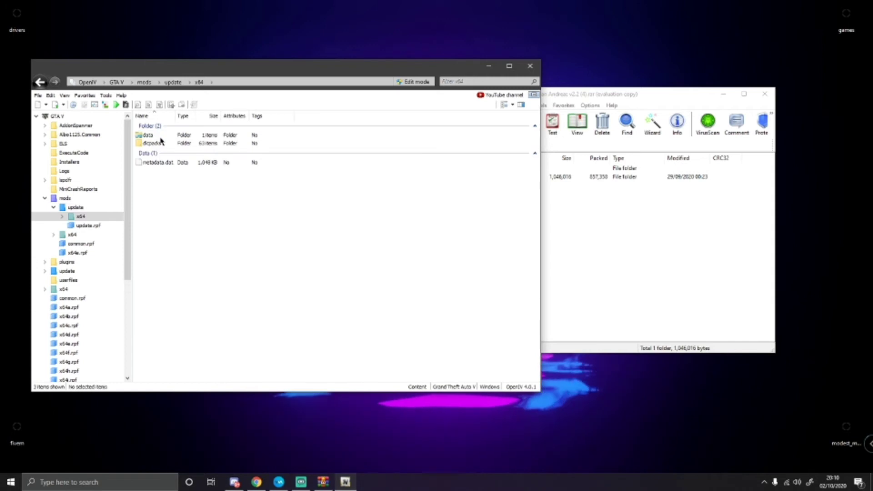
pyautogui.doubleClick(160, 142)
# Select the forest folder in WinRAR and switch OpenIV into edit mode, confirming the warning
pyautogui.click(558, 229)
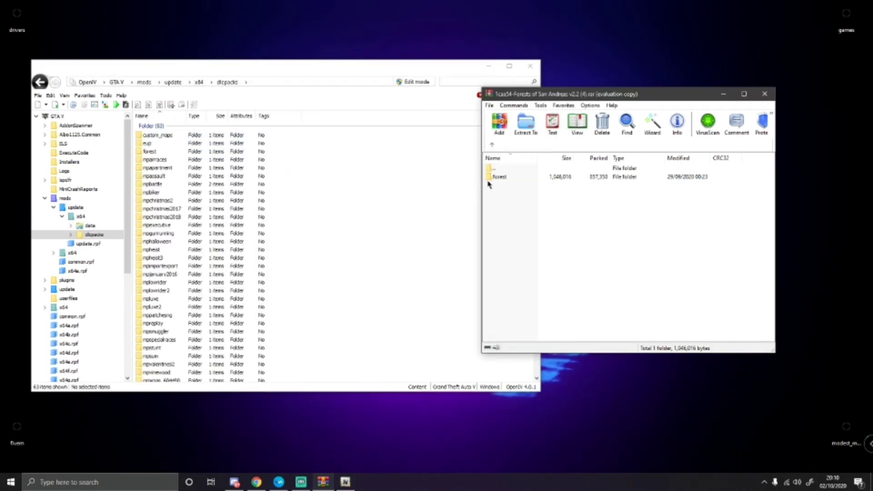
pyautogui.click(581, 178)
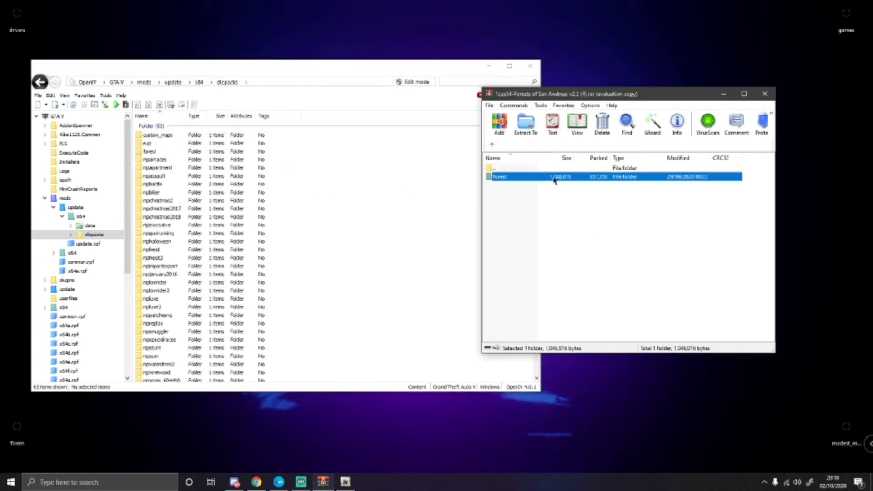
pyautogui.click(413, 82)
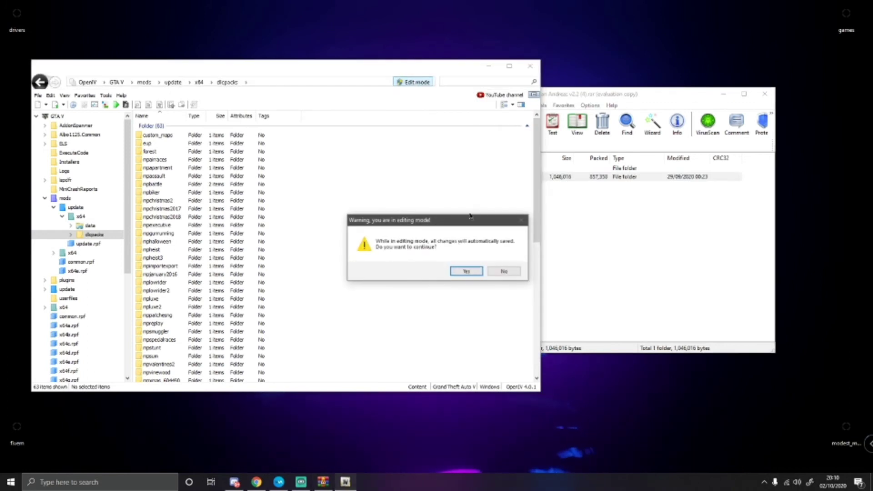
pyautogui.click(462, 272)
pyautogui.click(690, 237)
pyautogui.click(649, 183)
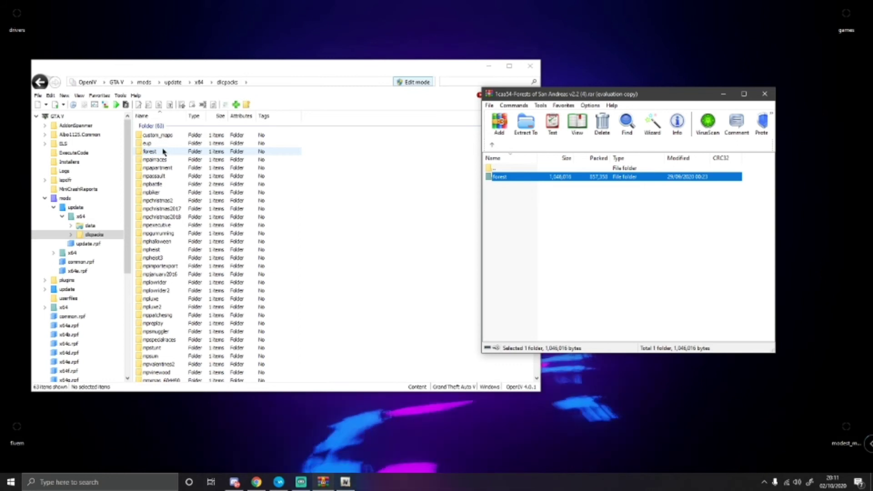
pyautogui.click(537, 259)
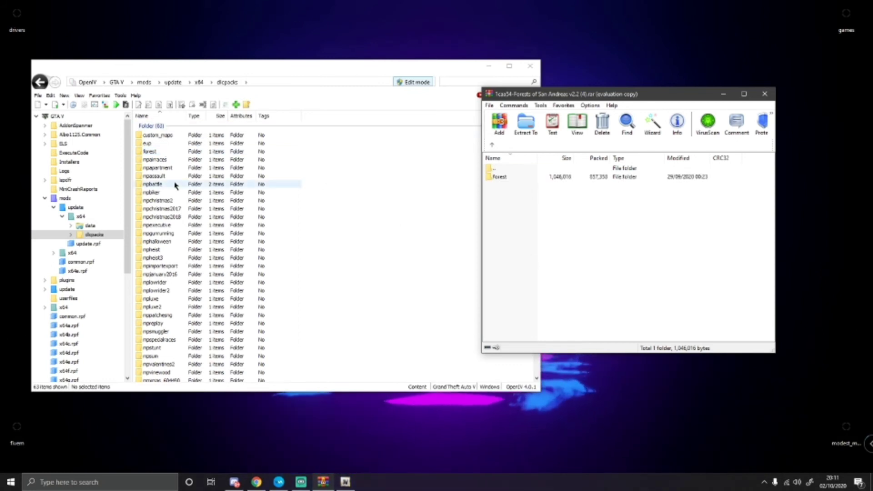
# Go to mods > update > update.rpf > common > data and right-click dlclist.xml
pyautogui.click(46, 200)
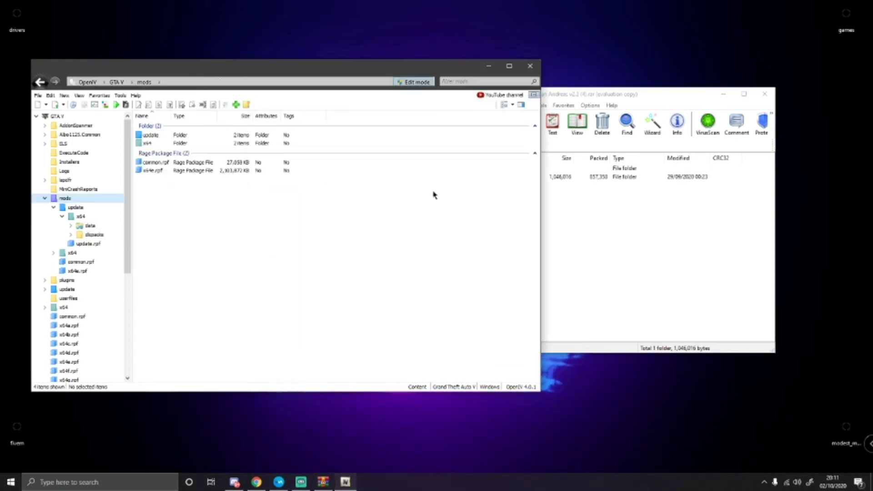
pyautogui.doubleClick(157, 135)
pyautogui.click(155, 154)
pyautogui.doubleClick(155, 154)
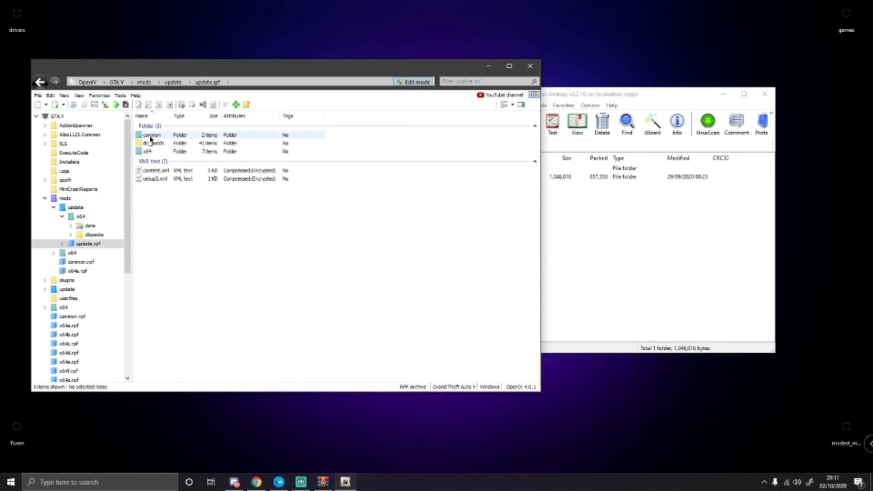
pyautogui.doubleClick(150, 135)
pyautogui.doubleClick(150, 138)
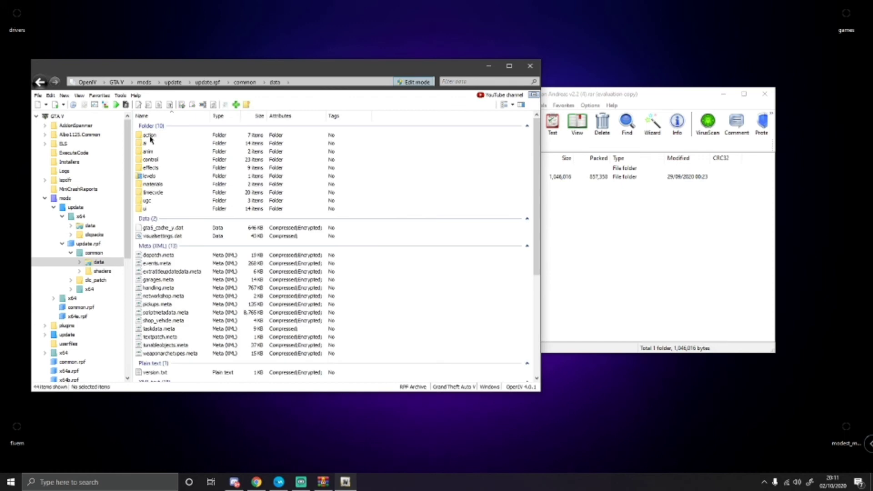
pyautogui.scroll(-5, 191, 204)
pyautogui.click(156, 300)
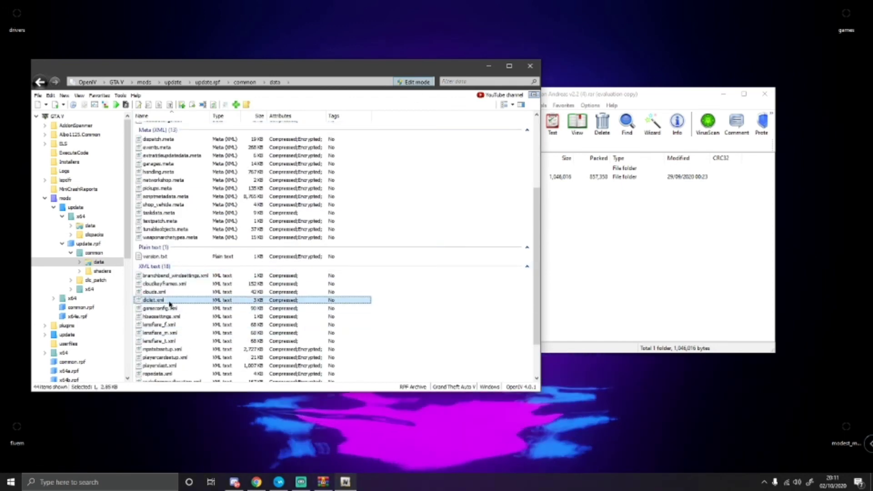
pyautogui.rightClick(169, 305)
# Duplicate the last dlcpacks item line in dlclist.xml, change pl to forest, and save on closing
pyautogui.click(180, 318)
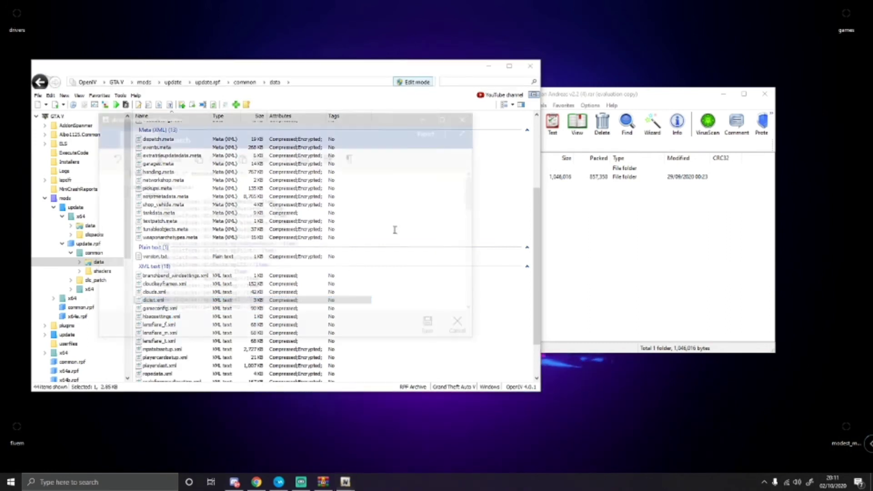
pyautogui.scroll(-10, 398, 222)
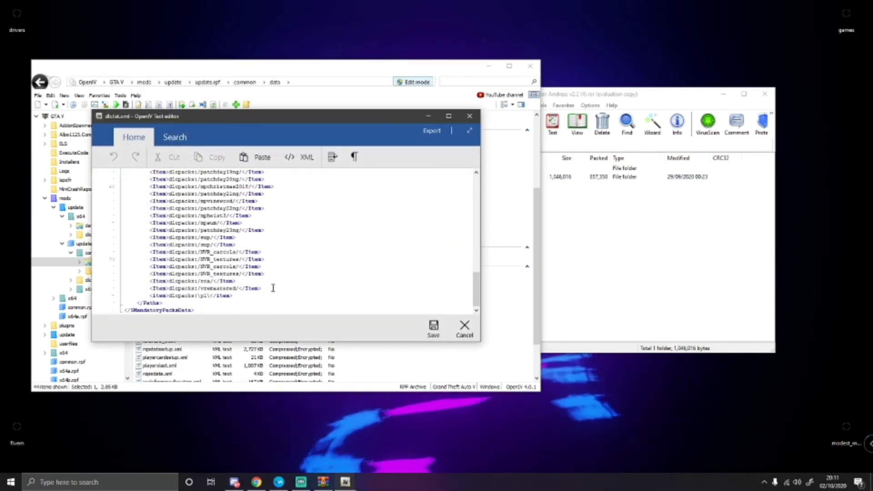
pyautogui.click(233, 296)
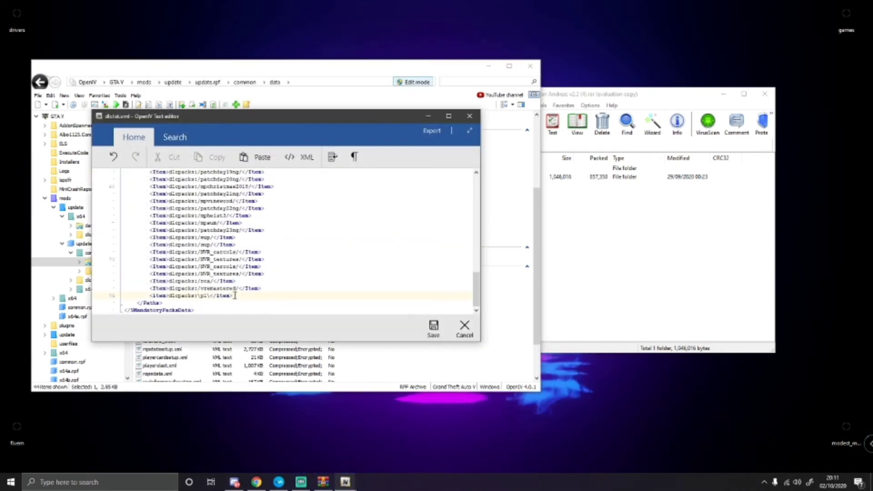
pyautogui.moveTo(232, 296); pyautogui.dragTo(213, 296)
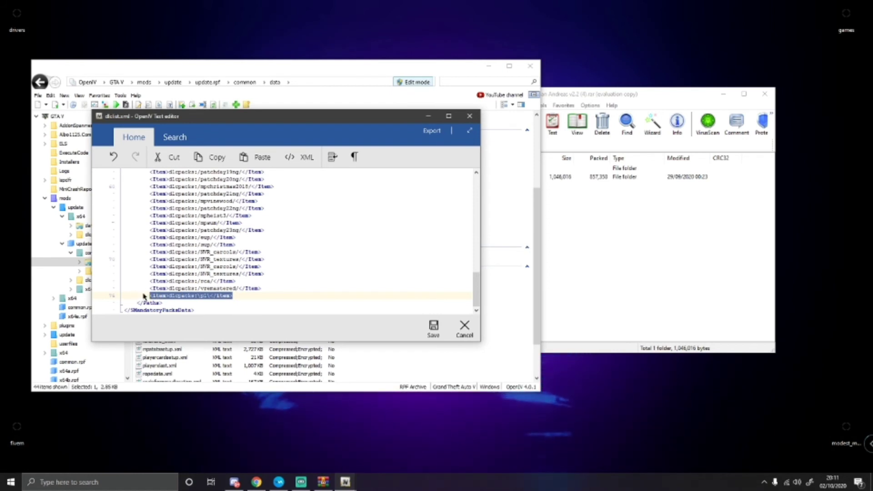
pyautogui.click(245, 296)
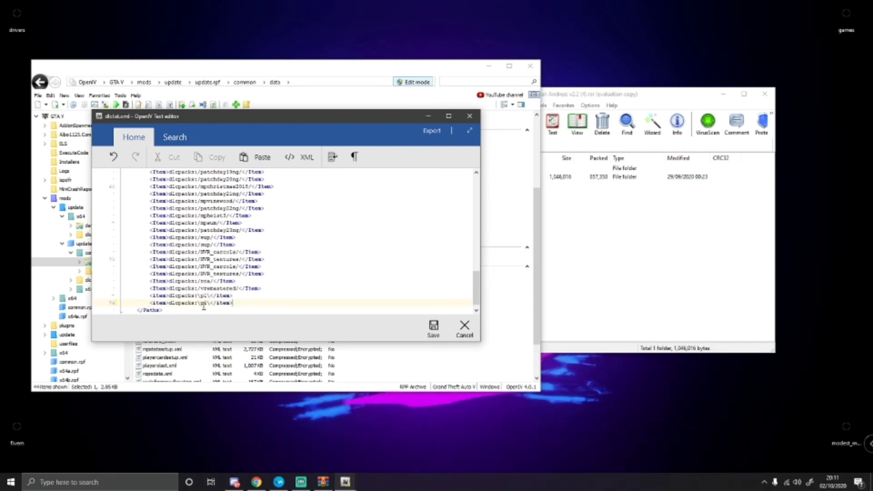
pyautogui.click(207, 304)
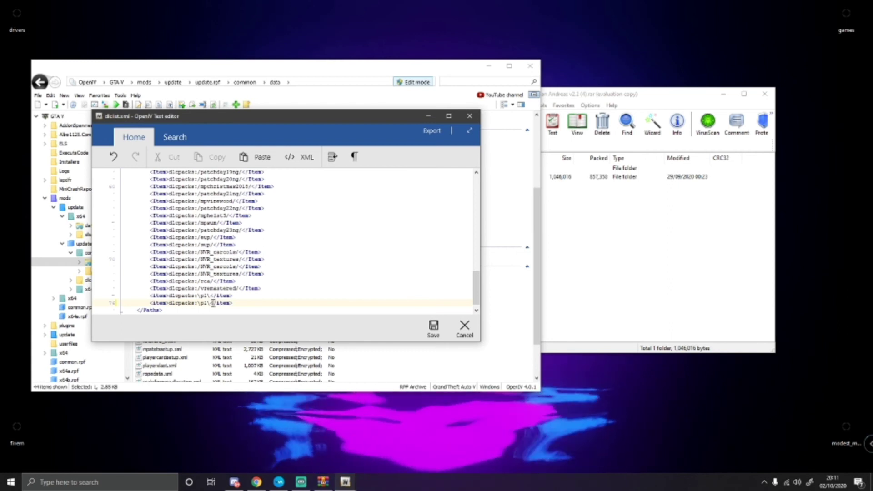
pyautogui.press('BackSpace')
pyautogui.press('BackSpace')
pyautogui.write('f')
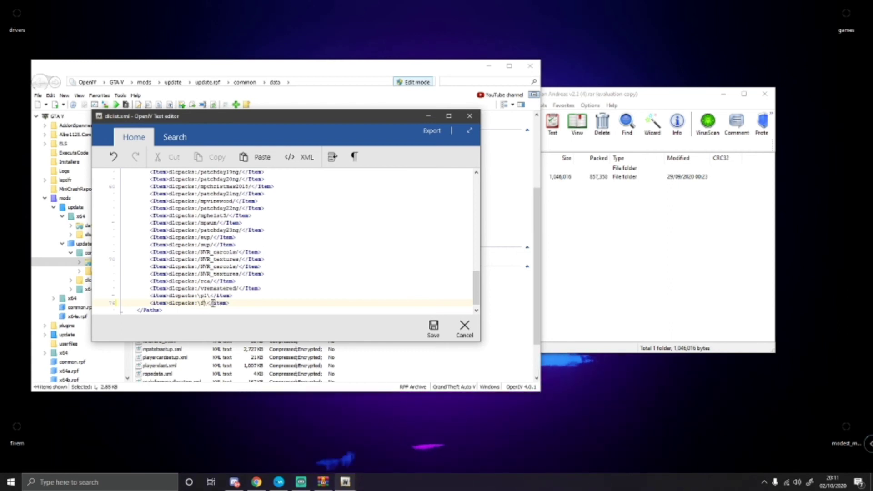
pyautogui.write('orest')
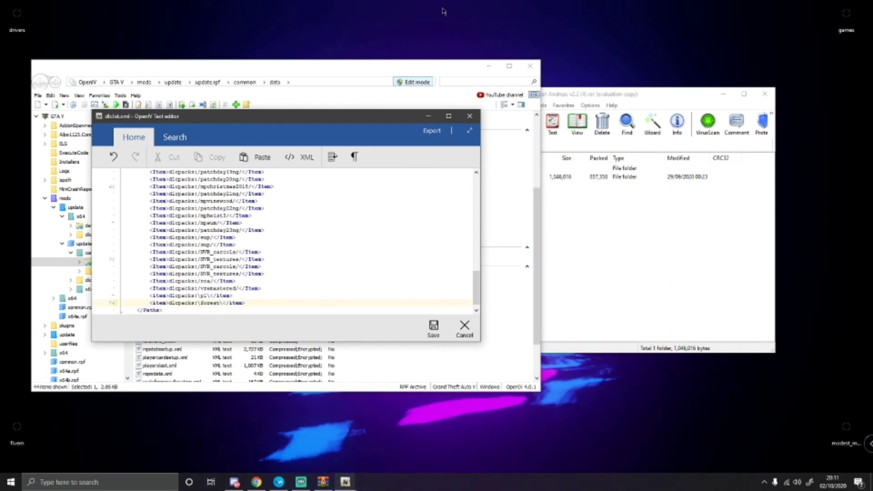
pyautogui.click(470, 115)
pyautogui.click(275, 249)
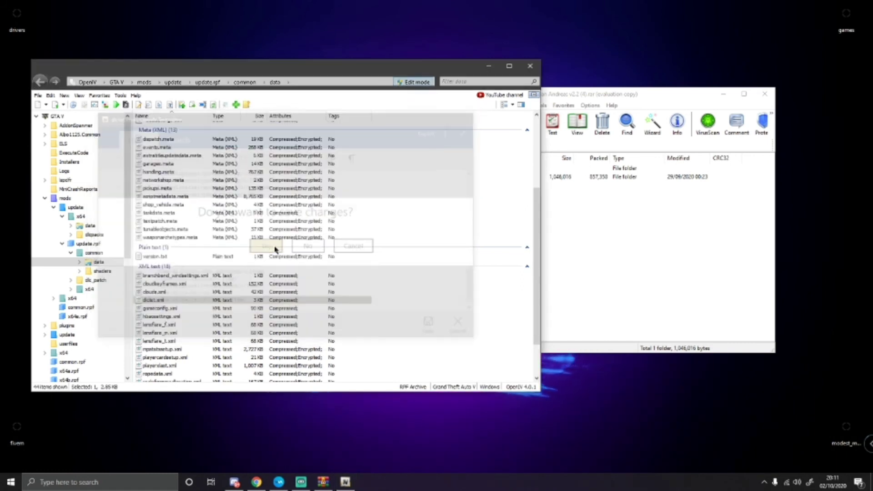
# Bring the WinRAR window holding the forest folder back to the front
pyautogui.click(621, 197)
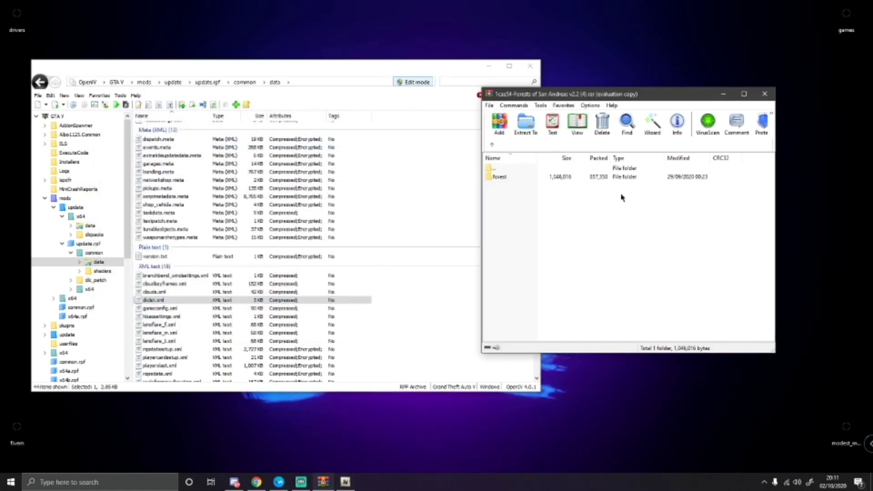